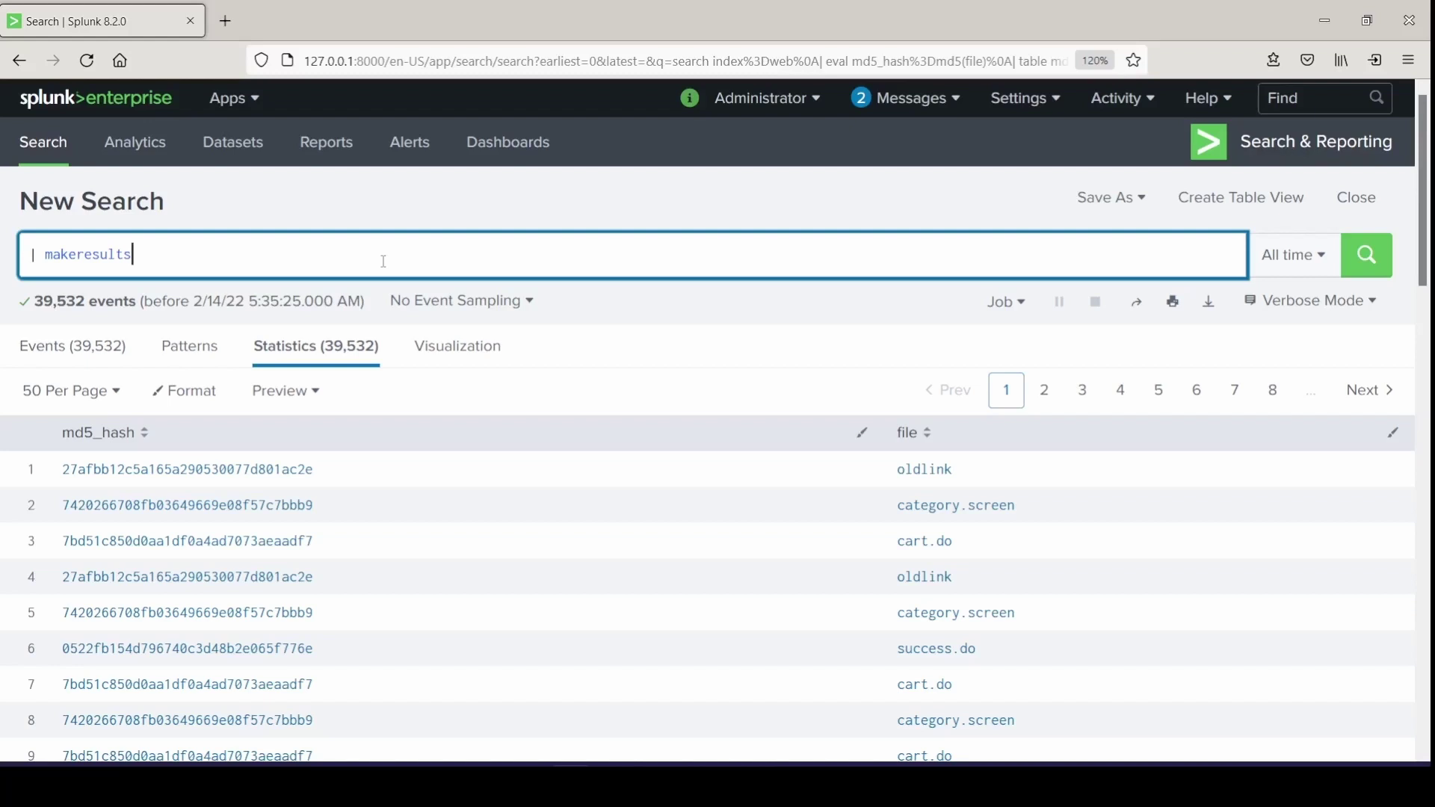
Add lines eval test_a_command="how does the multivalue command work?", makemv delim="" test_a_command, and mvexpand test_a_command
key("shift+Return")
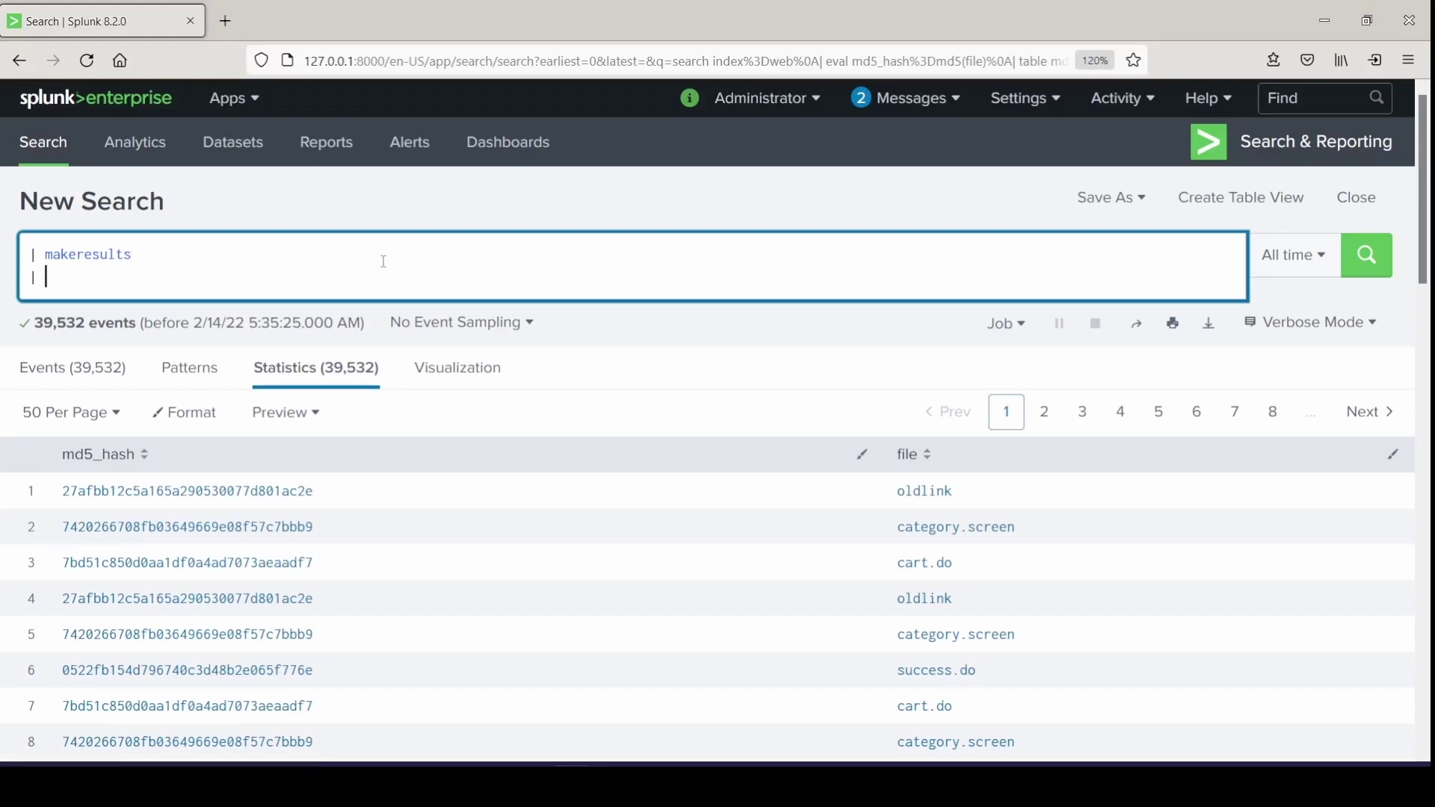
type("| eval test_a_command=\"how")
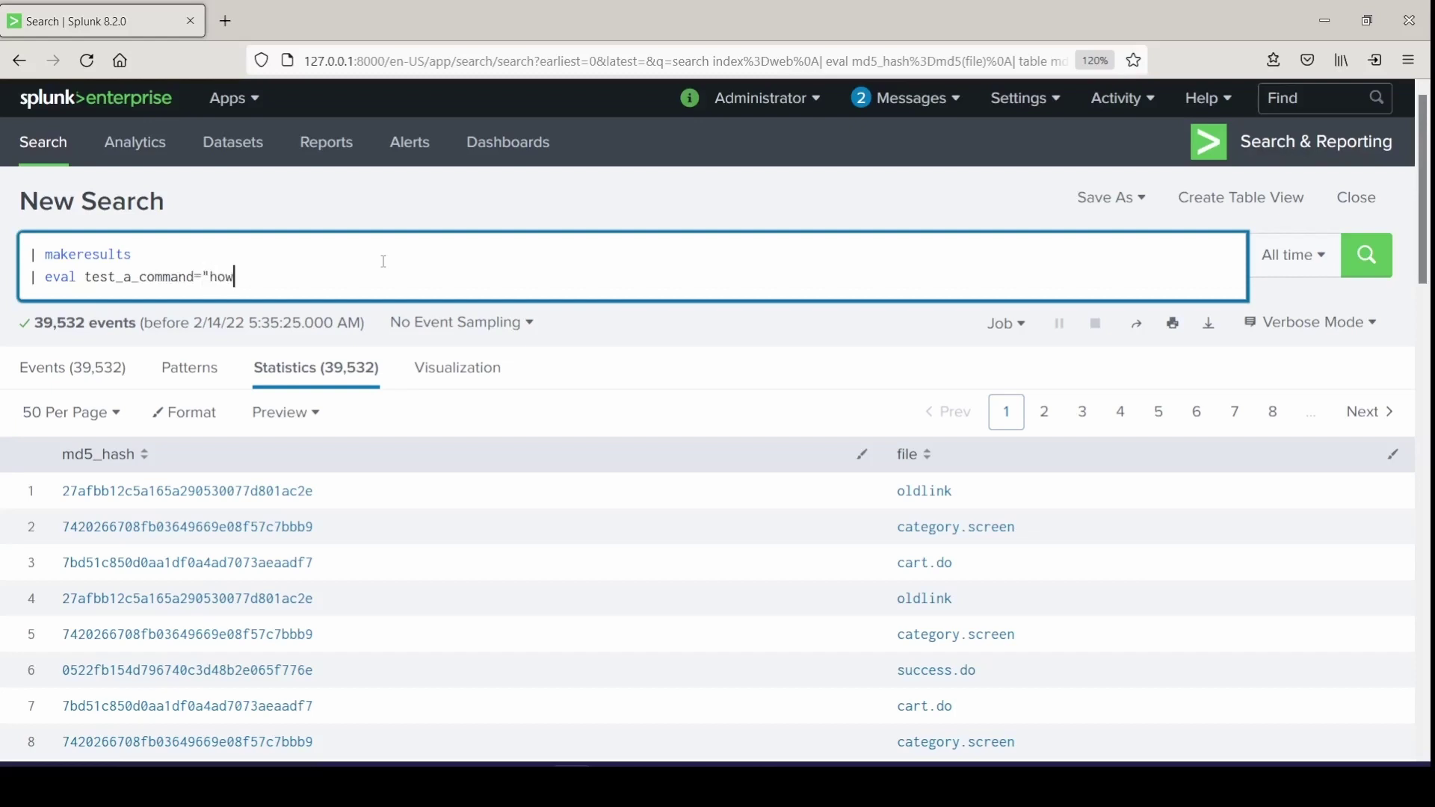
type(" does the multivalue comm")
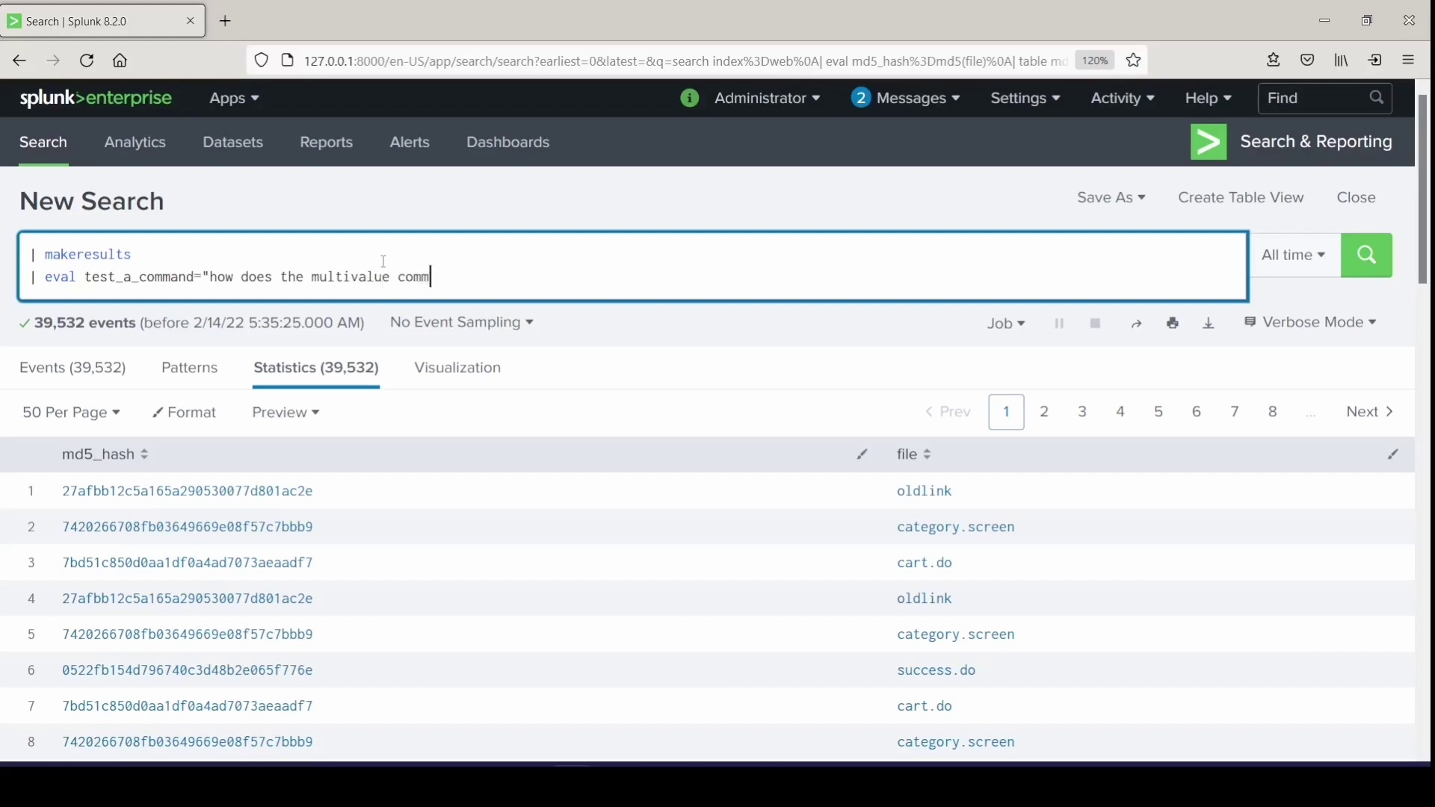
type("and work?\" ")
type("|")
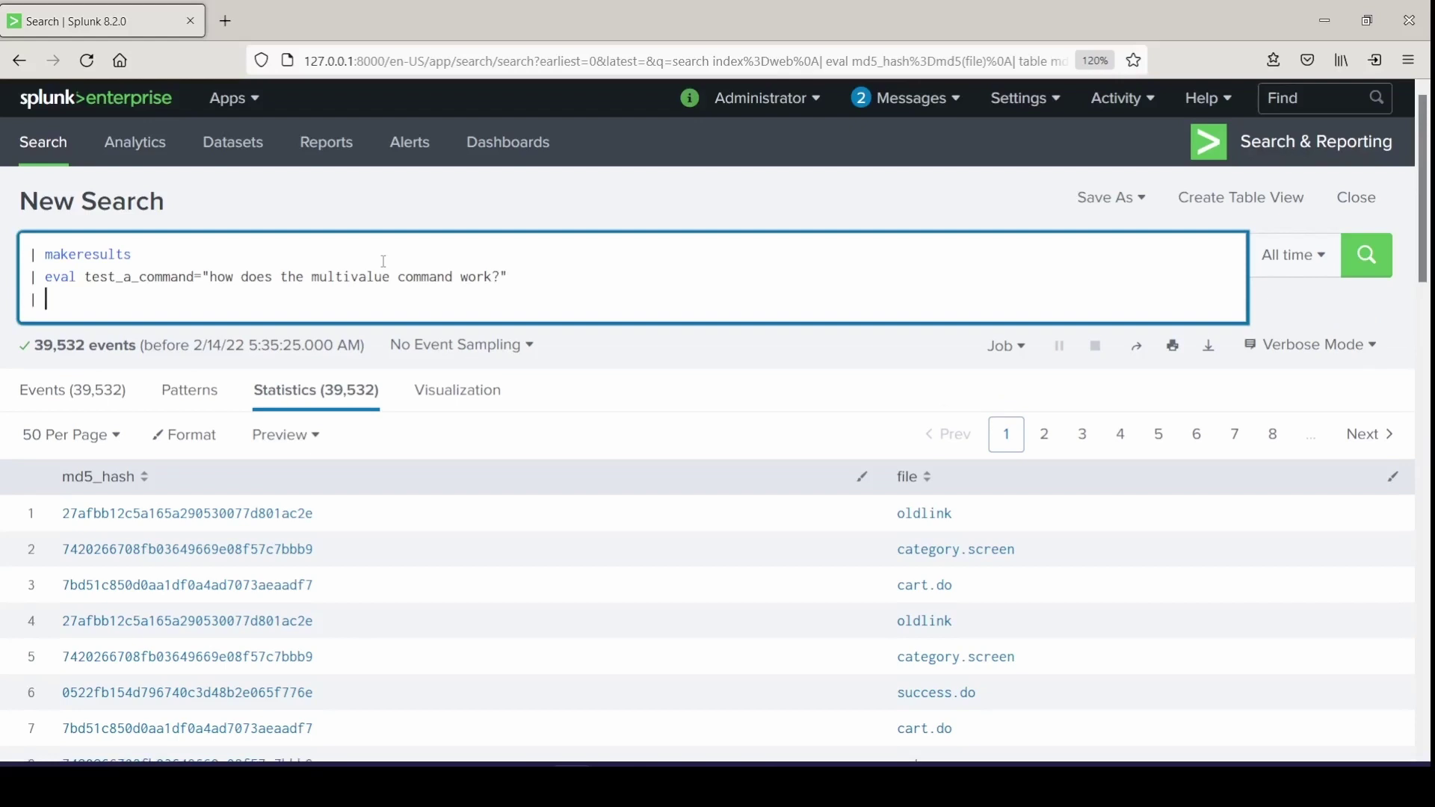
type(" makemv delim=\"\" tes")
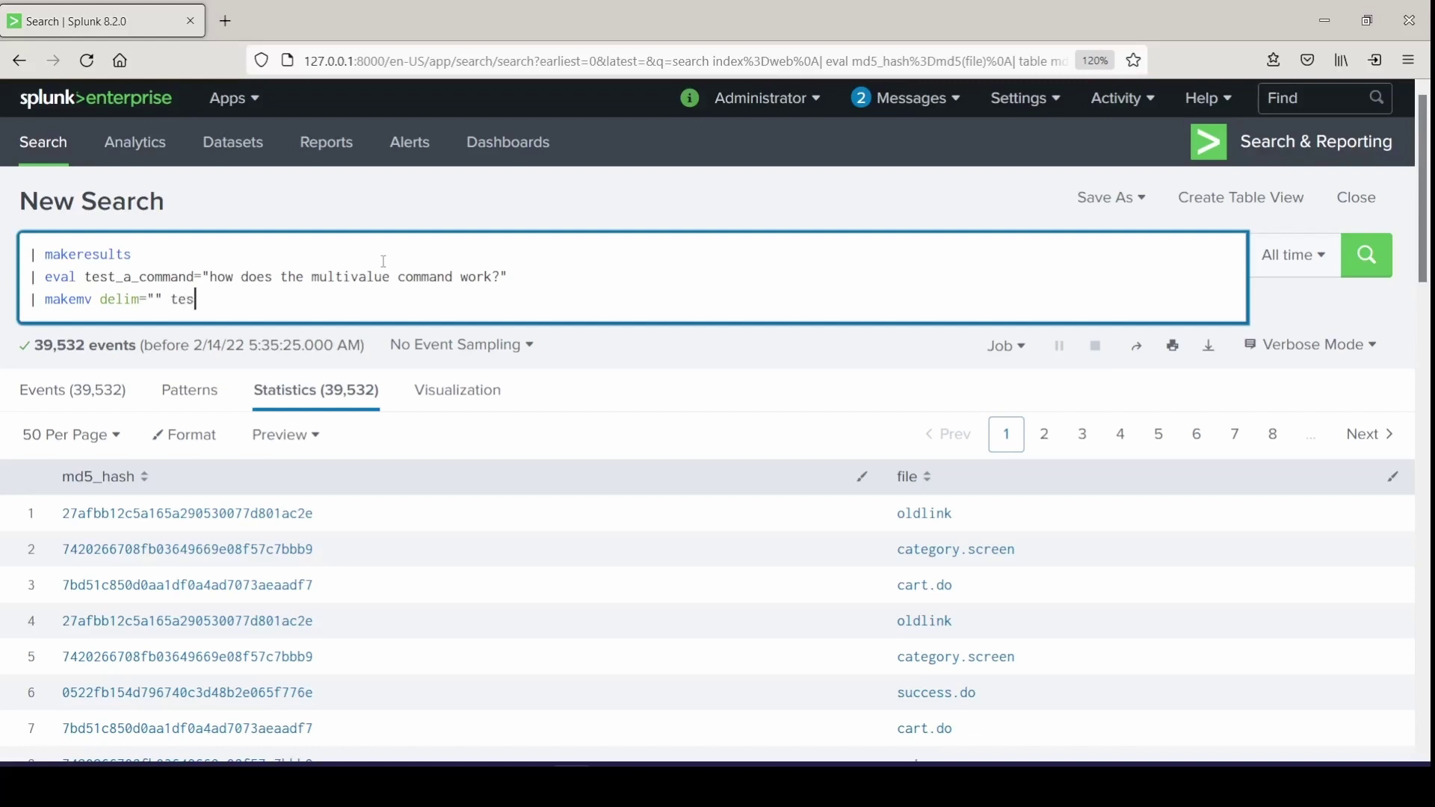
type("t_a_command")
key("shift+Return")
type("| mvexpa")
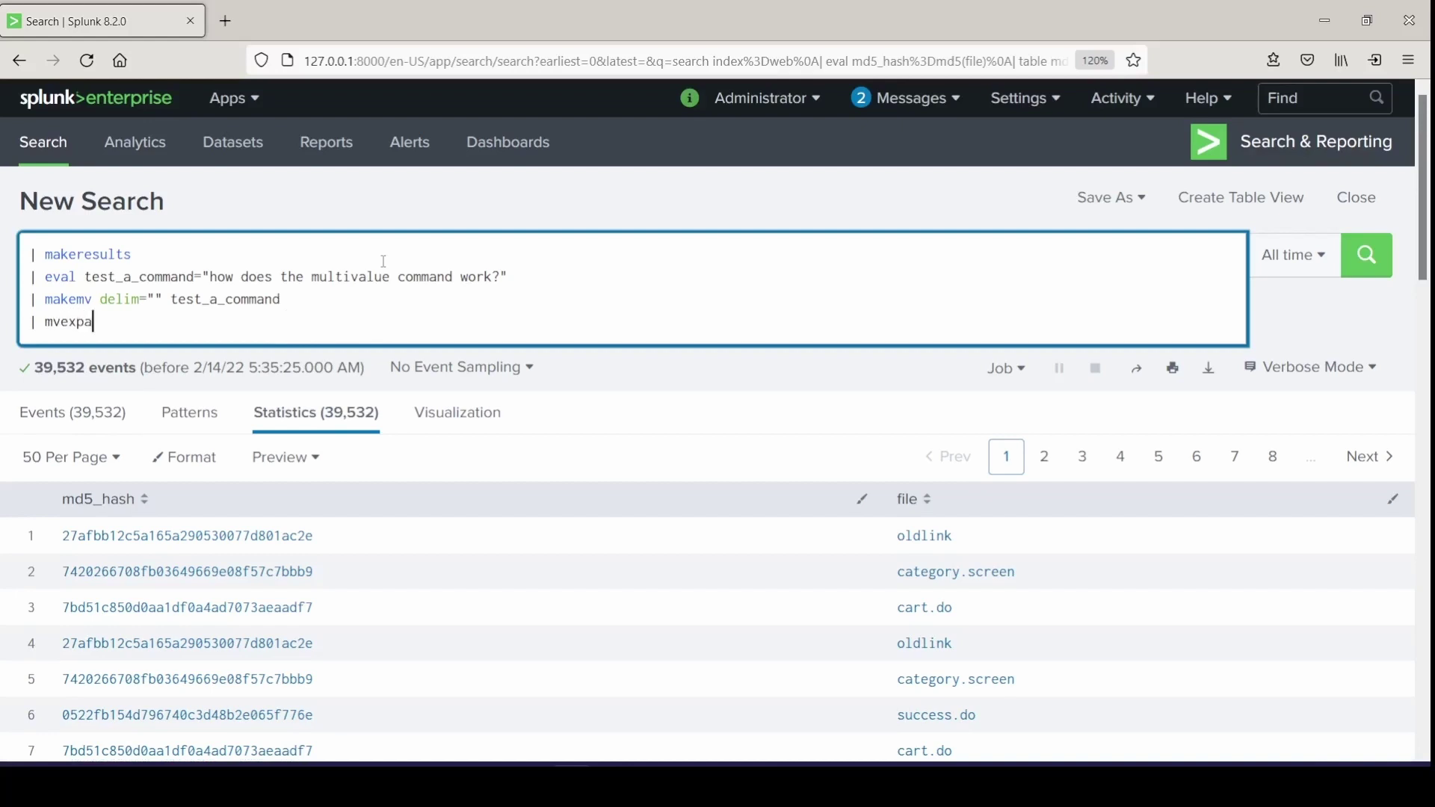
type("nd test_a_command")
Run the search, then put a space inside makemv's delim="" and rerun it
key("Return")
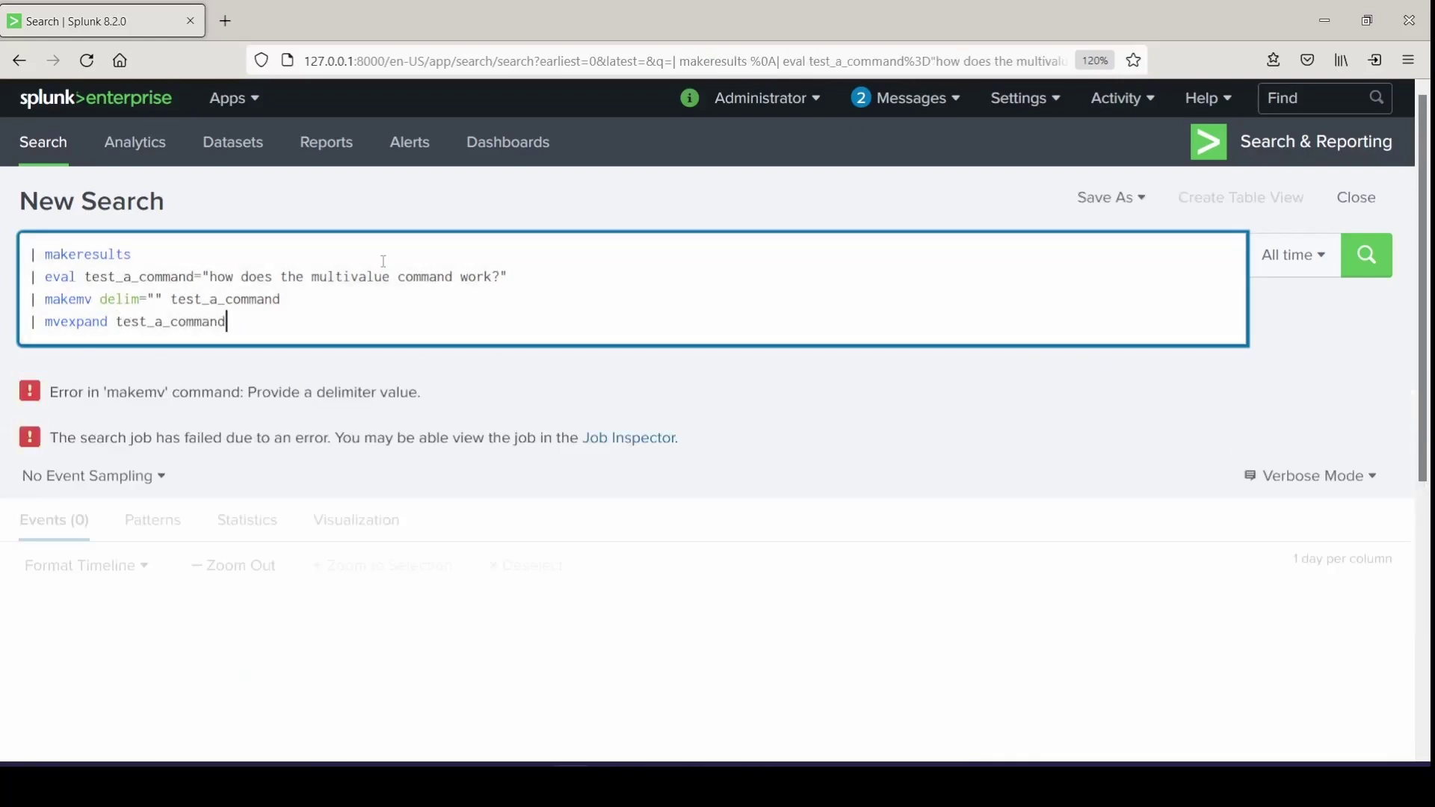
left_click(154, 299)
left_click(383, 314)
key("Return")
Point out the sentence's words and the space between them that the delimiter splits on
left_click(276, 277)
left_click(306, 277)
left_click(160, 300)
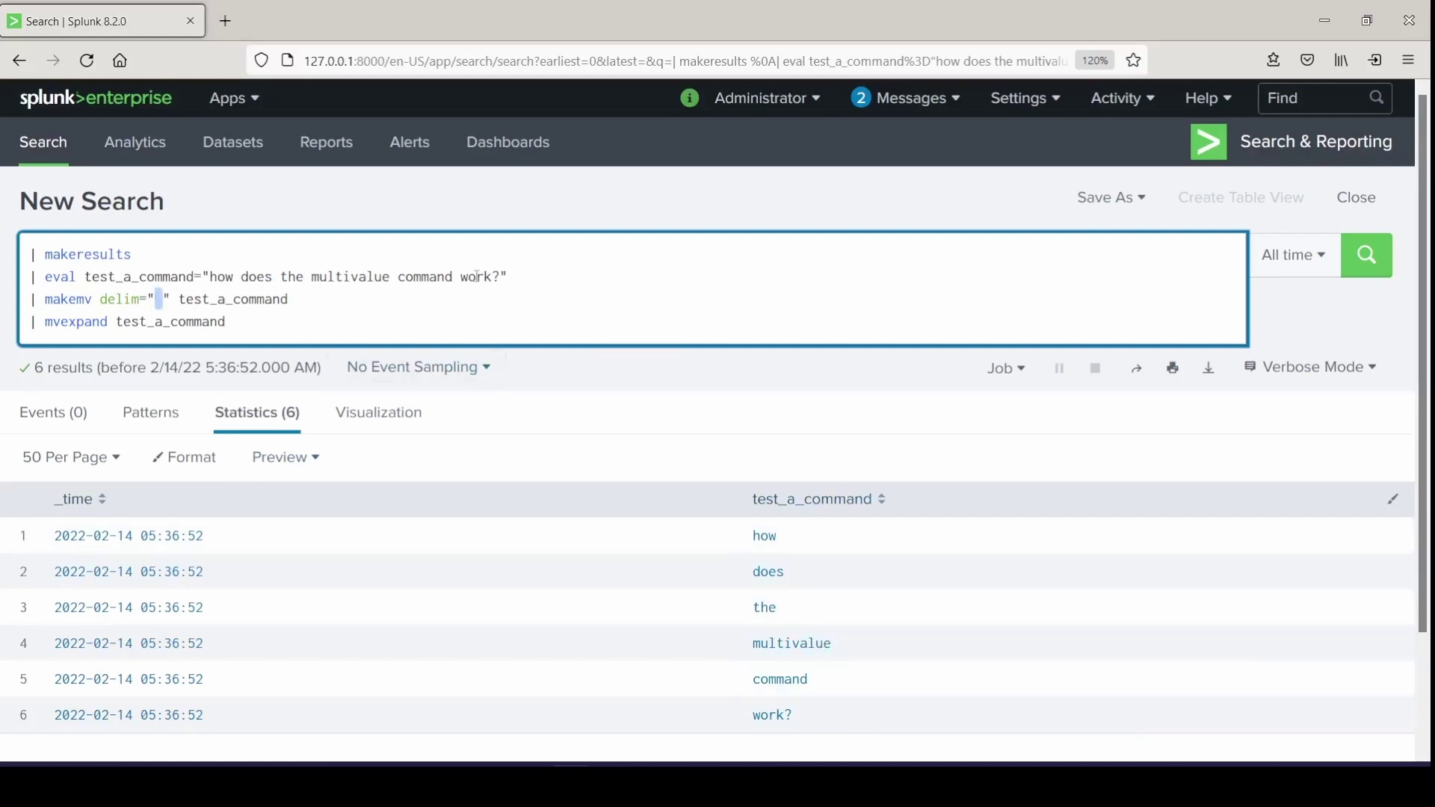
left_click_drag(467, 276, 447, 276)
Overwrite the sentence commands with eval all_emailers holding three comma-separated e-mail addresses, correcting typos
left_click_drag(226, 321, 86, 277)
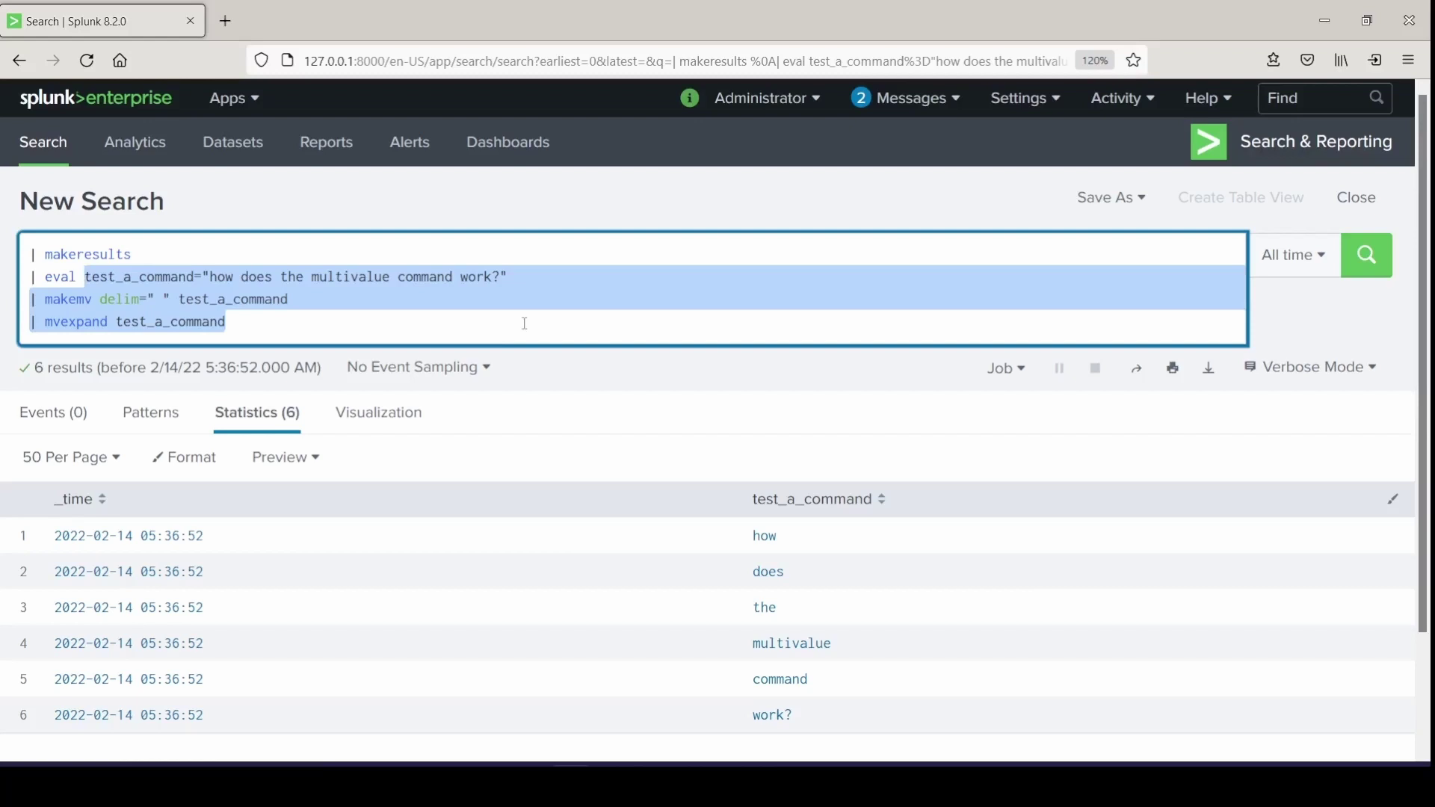
type("all_email")
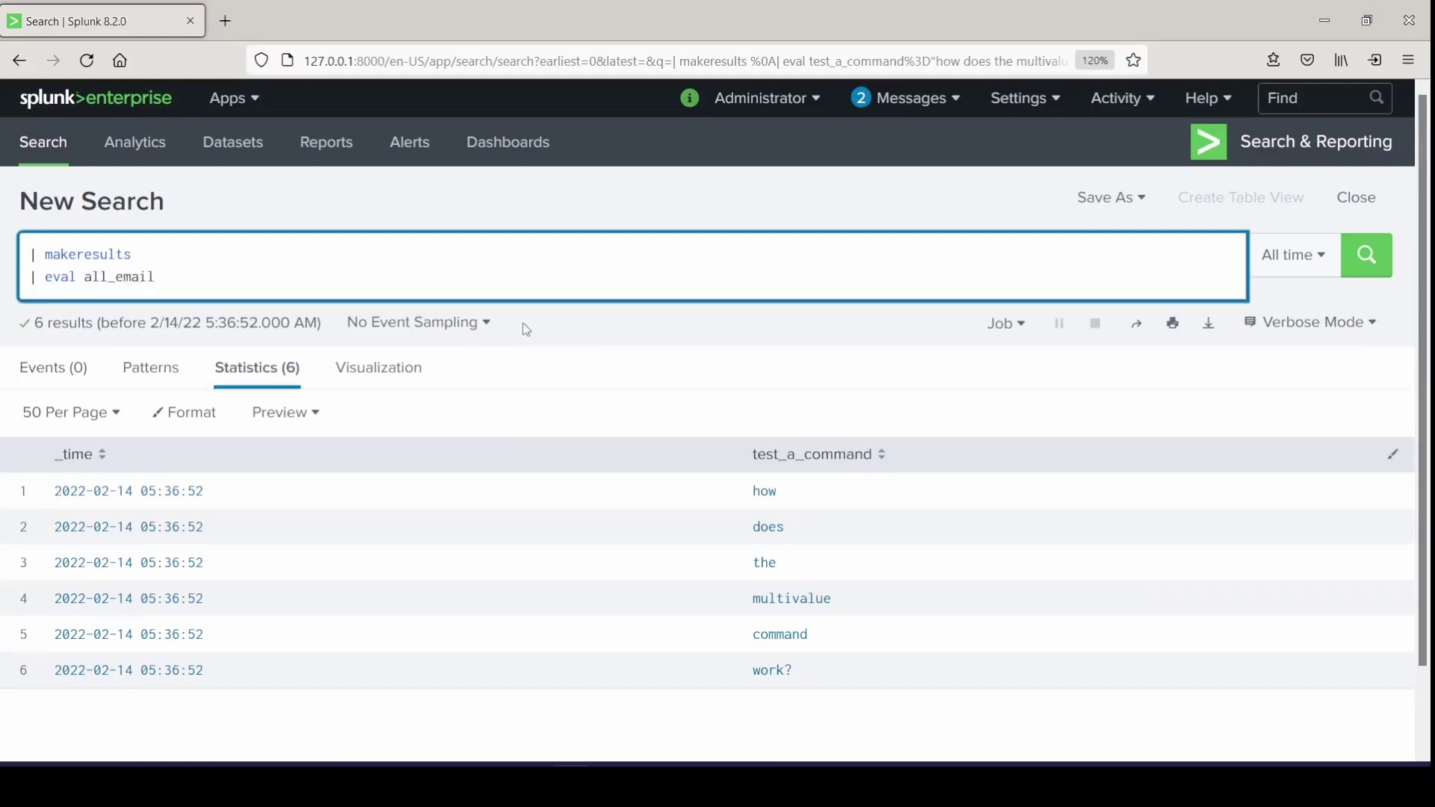
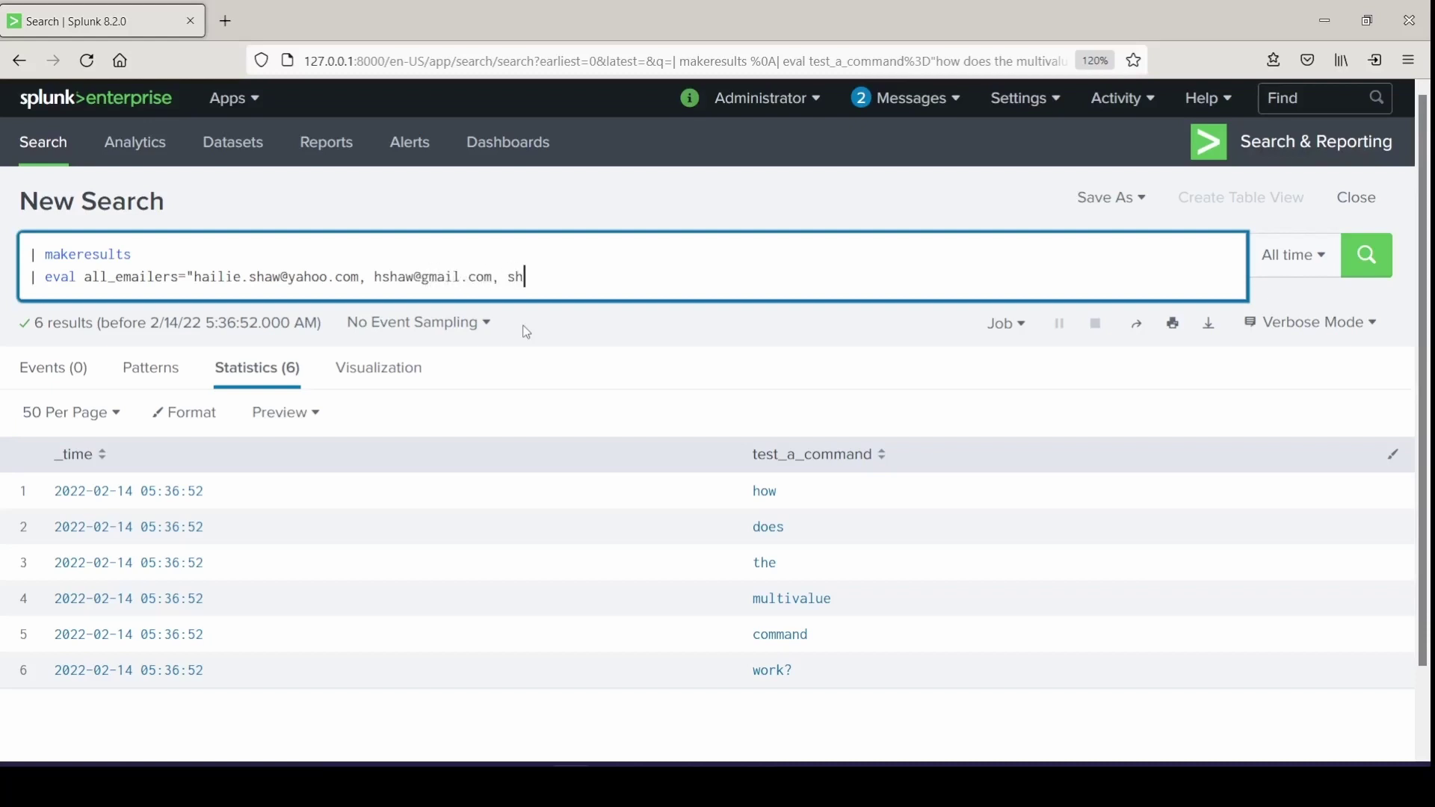
Add a makemv tokenizer="([^,]+),?" all emailers line and run the search
key("shift+Return")
type("| ma")
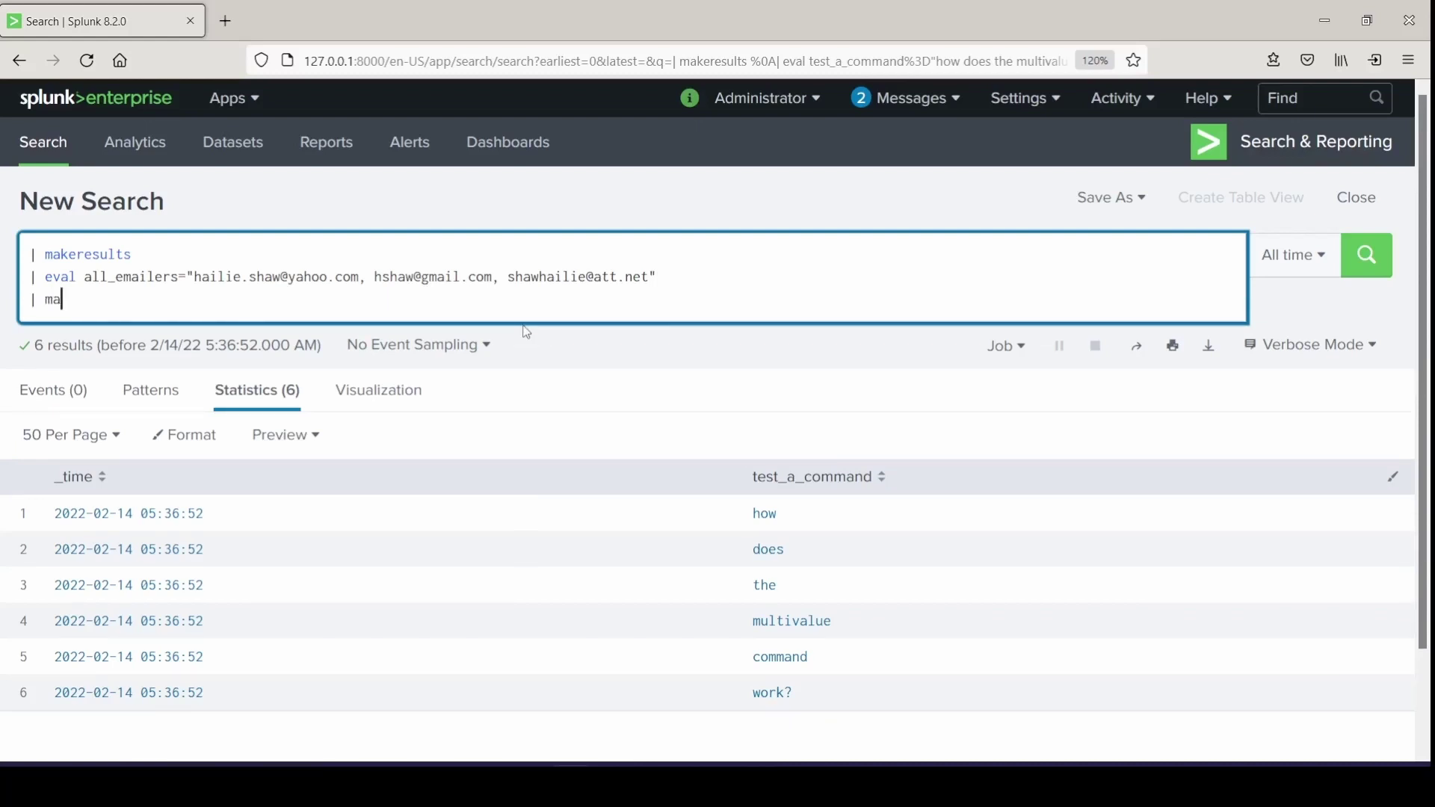
type("kemv tokenizer=\"([")
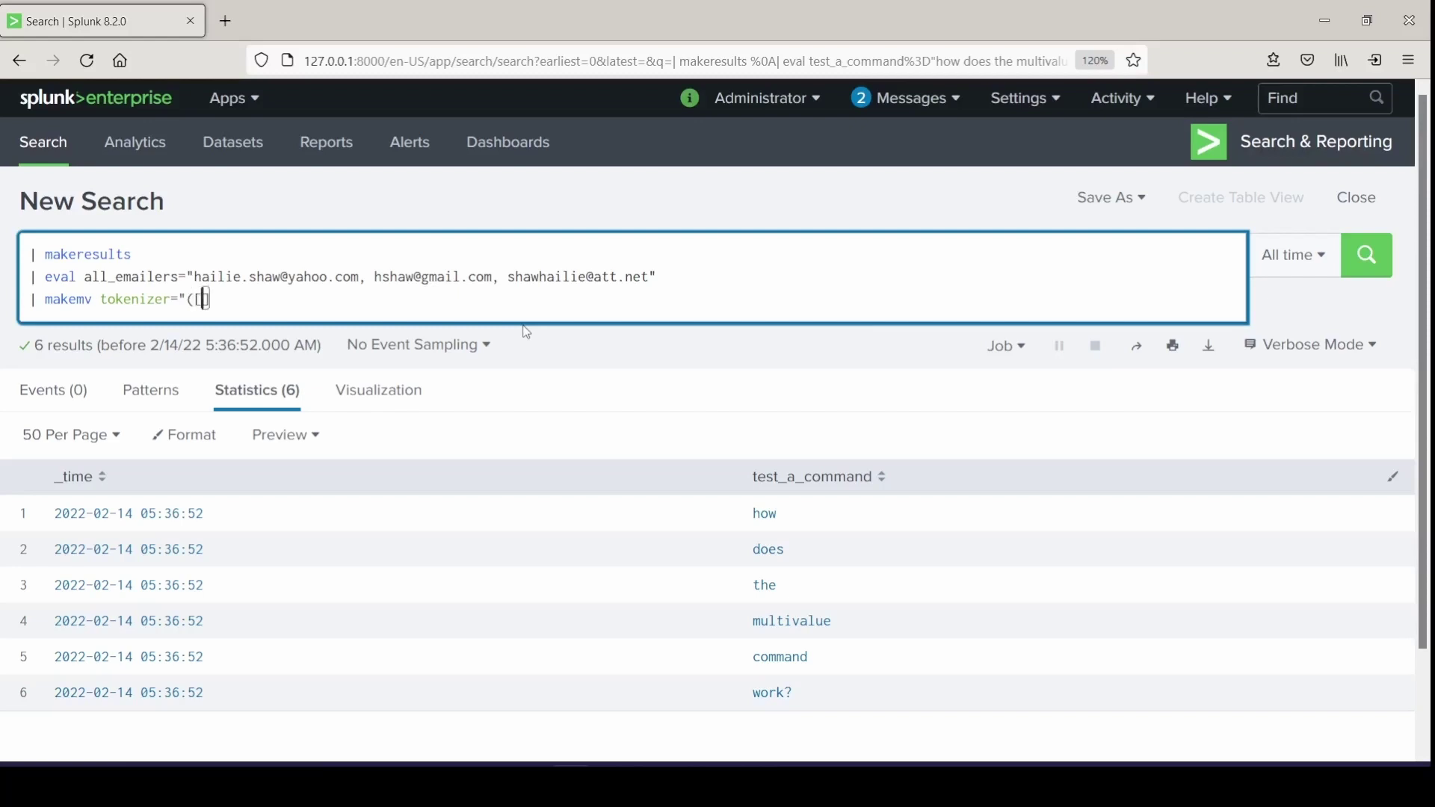
type("^,]+),?\" all emailers")
left_click_drag(216, 300, 209, 300)
left_click(485, 297)
key("Return")
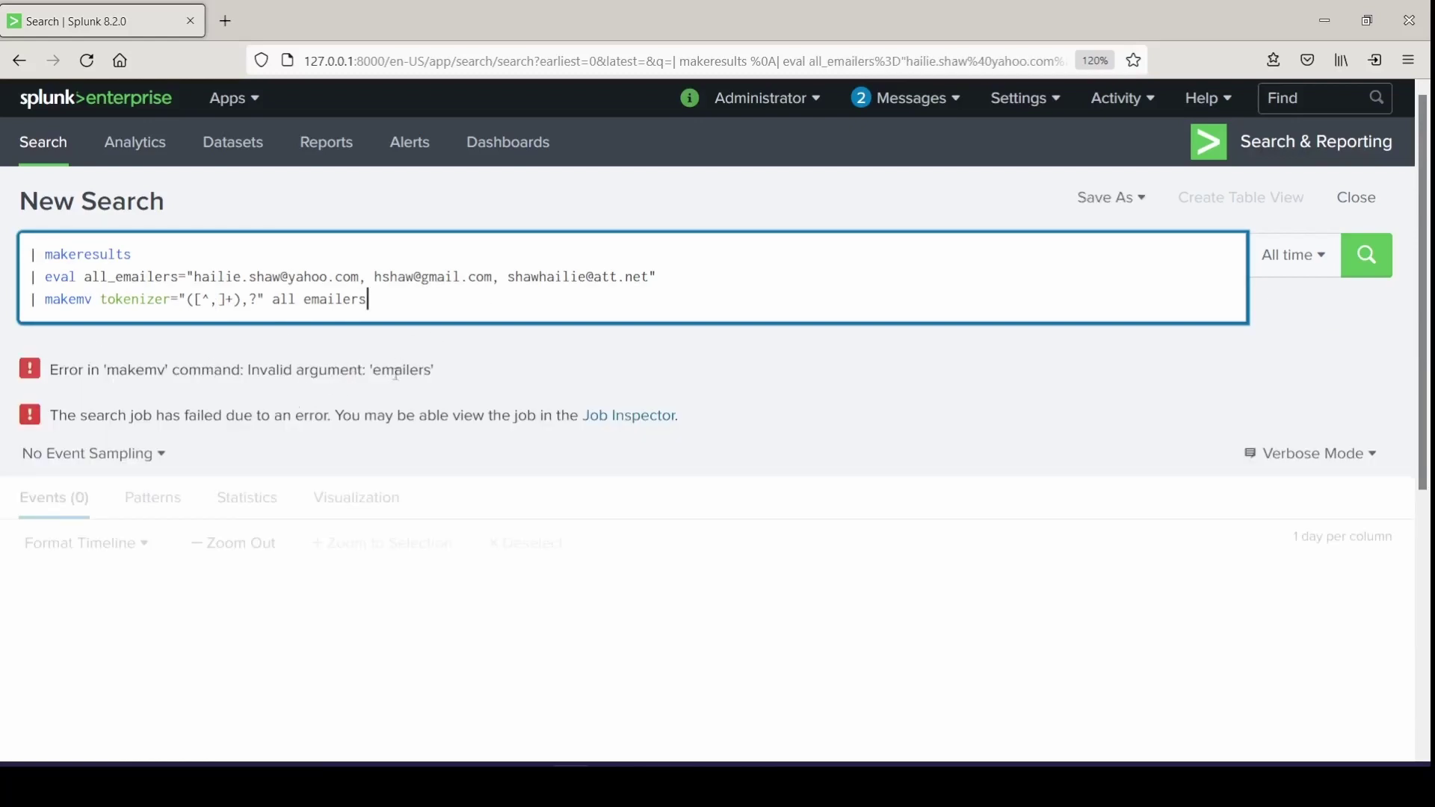
left_click(313, 302)
Correct the field name to all_emailers and rerun the search
key("BackSpace")
type("_")
key("Return")
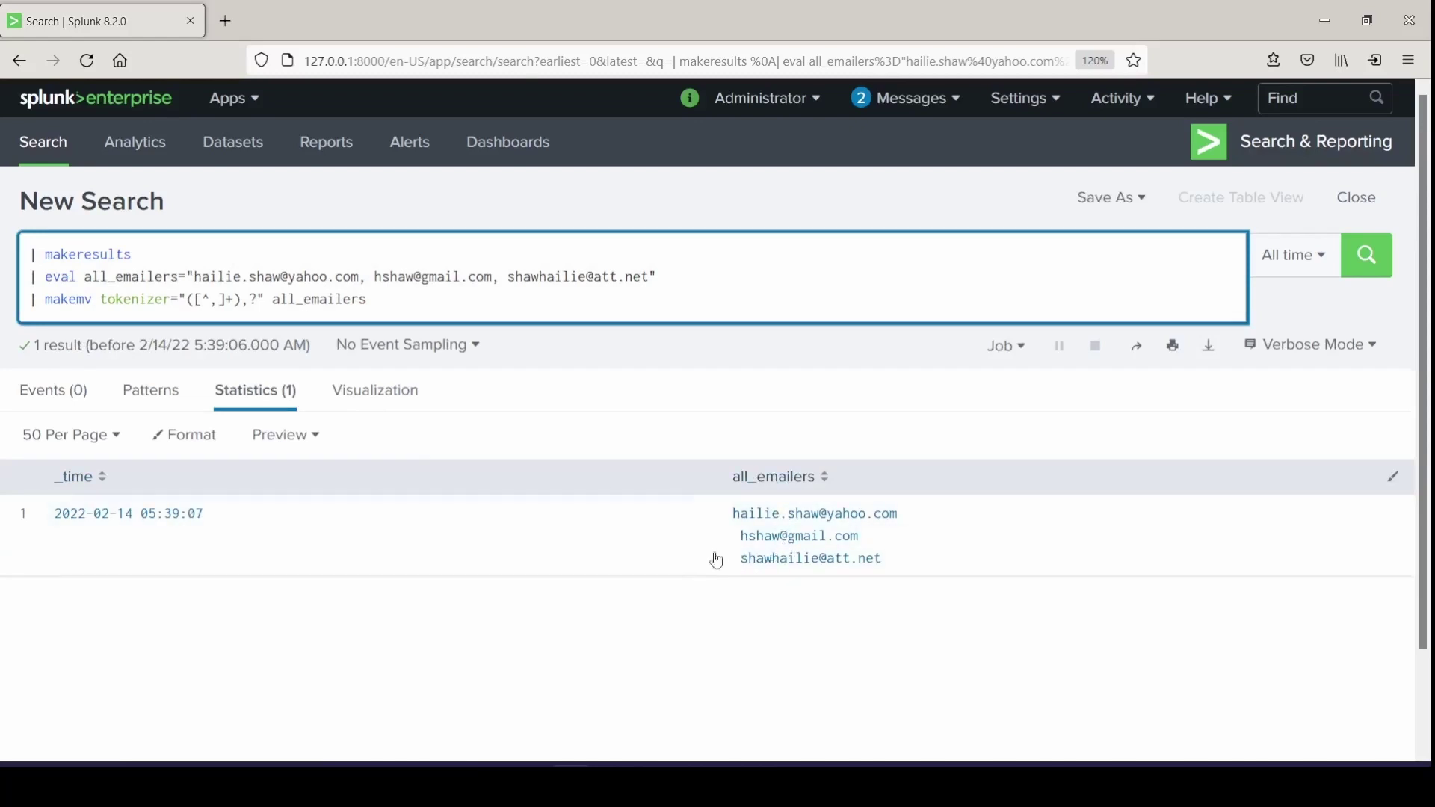
Remove the spaces after the commas in the address list and rerun
left_click(510, 278)
key("BackSpace")
key("Left")
key("Left")
key("Left")
key("Left")
key("Left")
key("Left")
key("Left")
key("Left")
key("Left")
key("Left")
key("Left")
key("Left")
key("Left")
key("Left")
key("Left")
key("BackSpace")
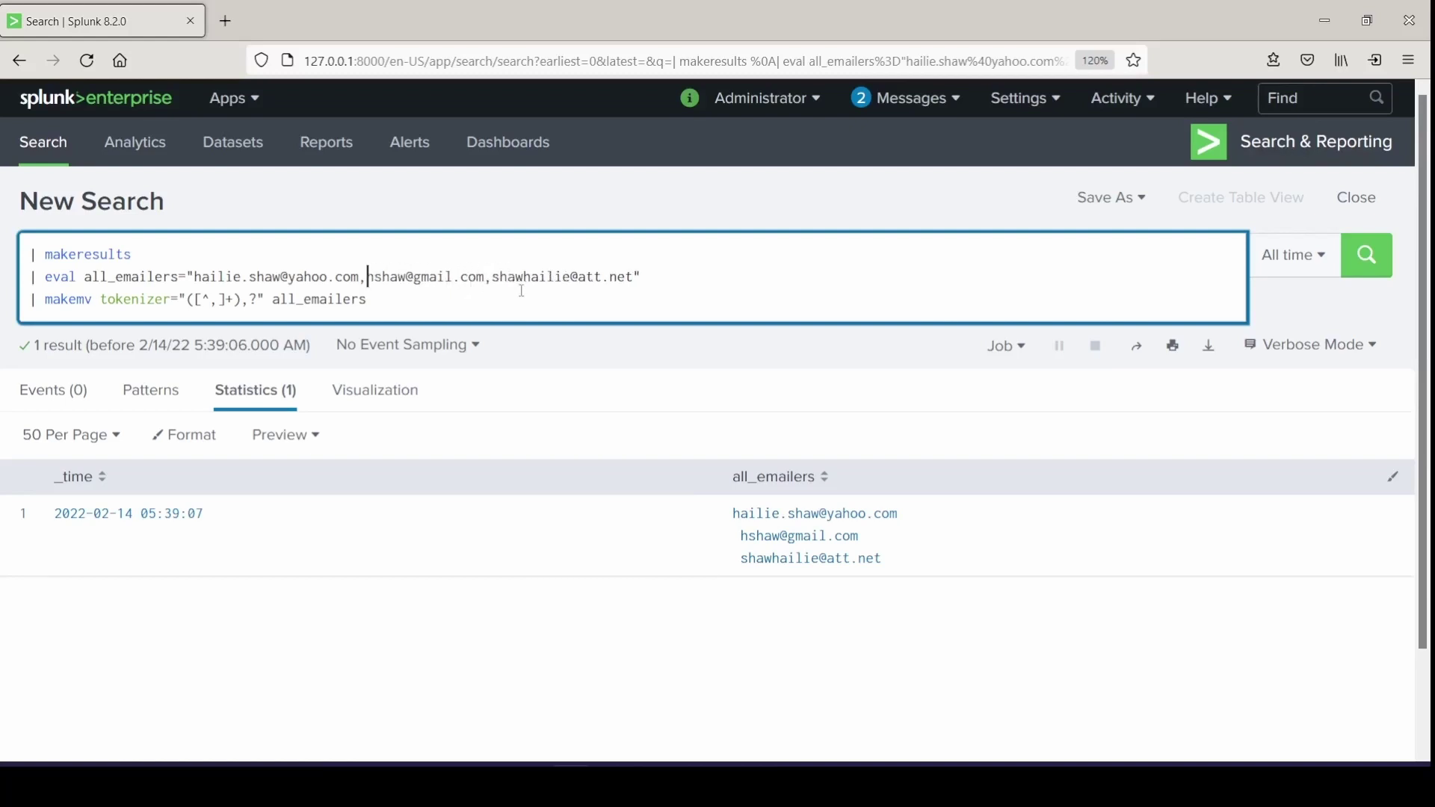
key("Return")
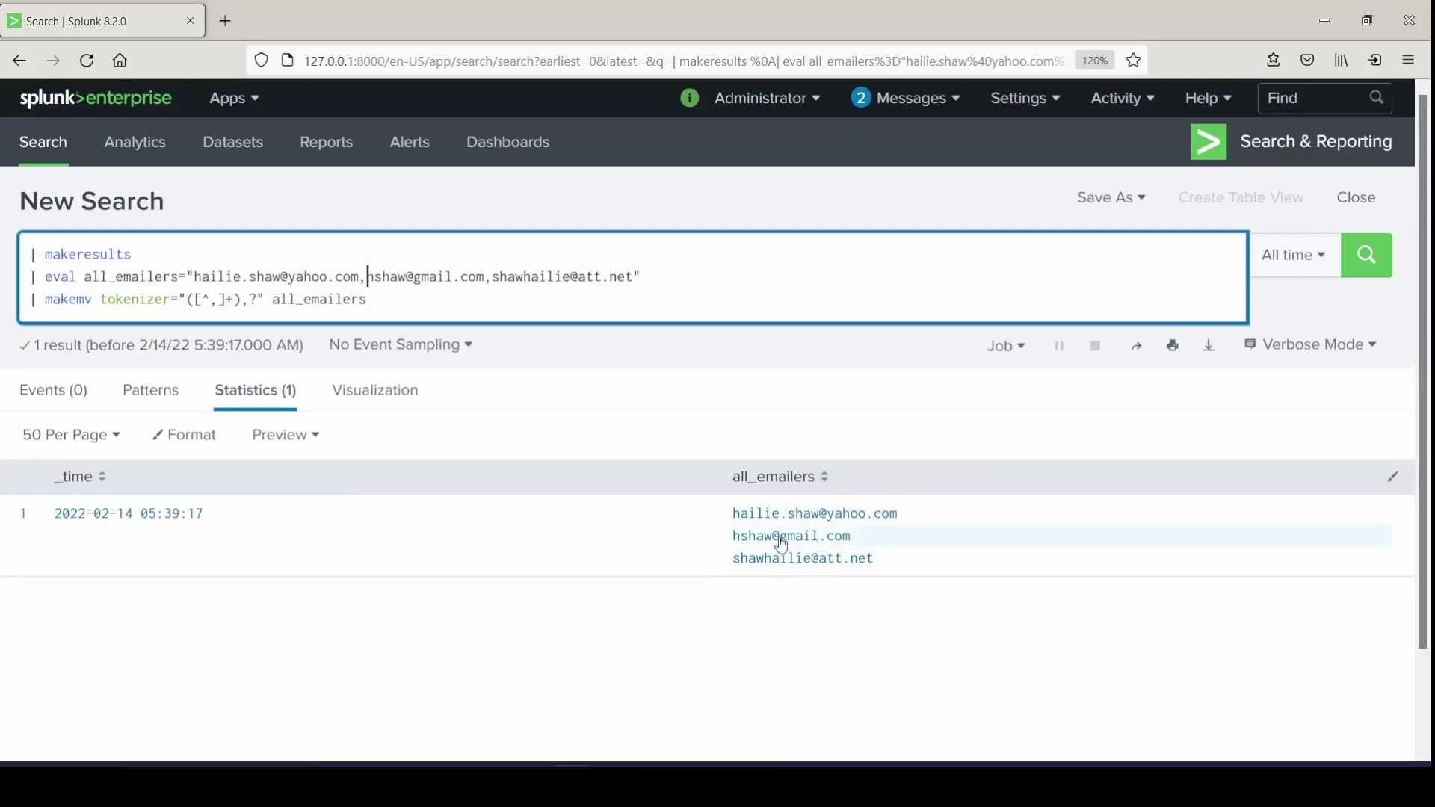
Change the tokenizer pattern to "([^@]+),?" so it splits at @
left_click(219, 299)
key("BackSpace")
type("@")
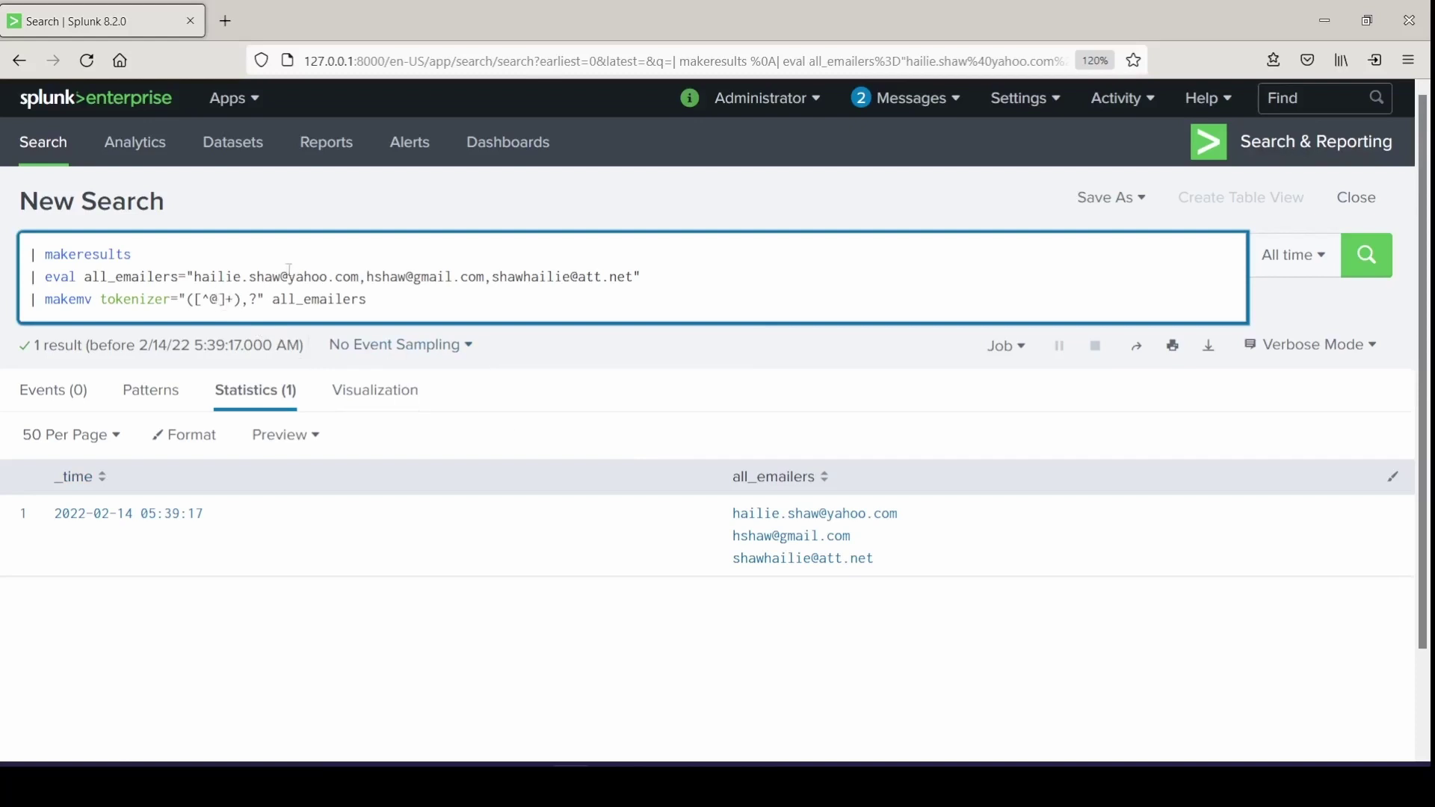
Rerun the search with the @-based tokenizer
double_click(283, 277)
left_click(667, 285)
key("Return")
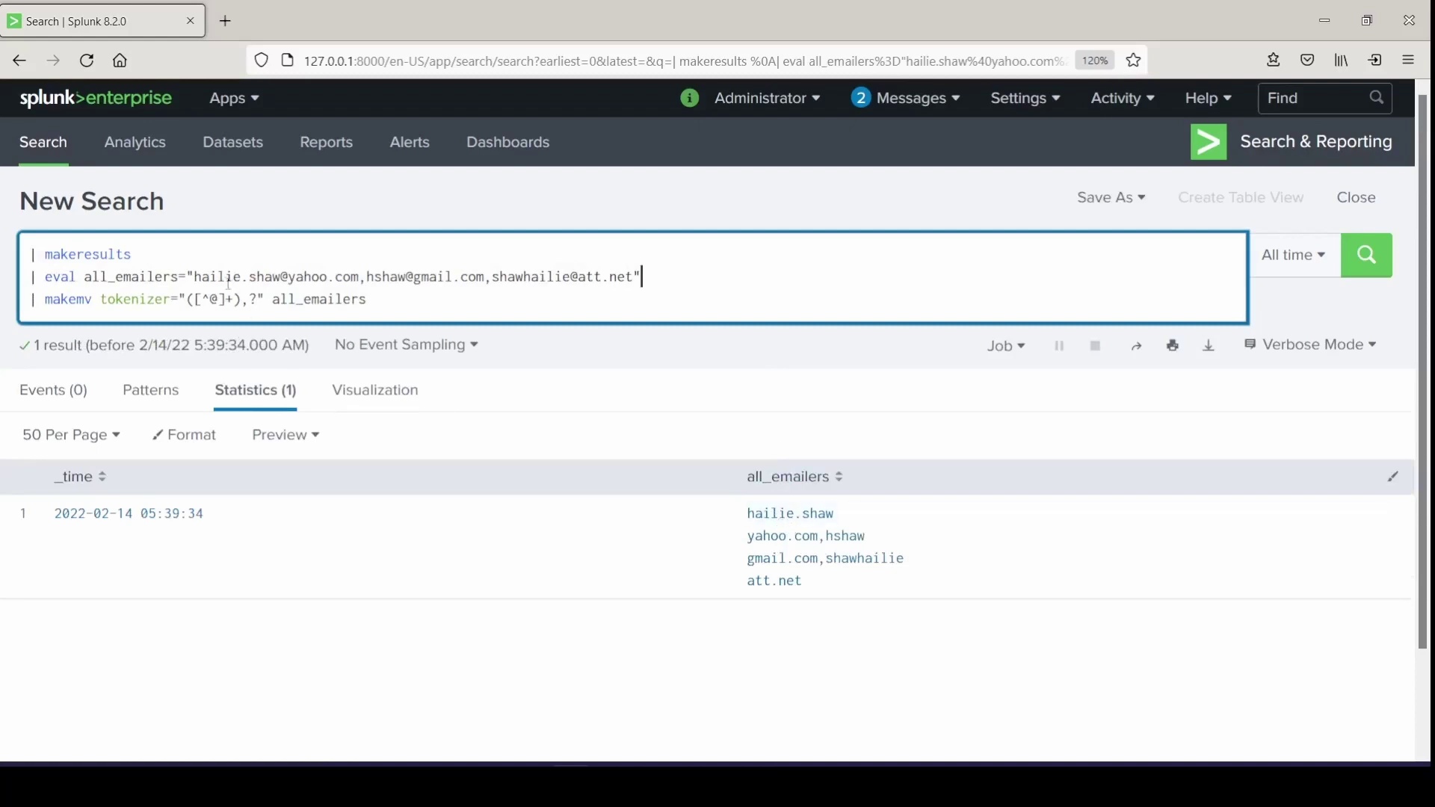
Highlight the pieces produced by splitting at each @ sign, then select the eval and makemv lines
left_click_drag(196, 277, 281, 276)
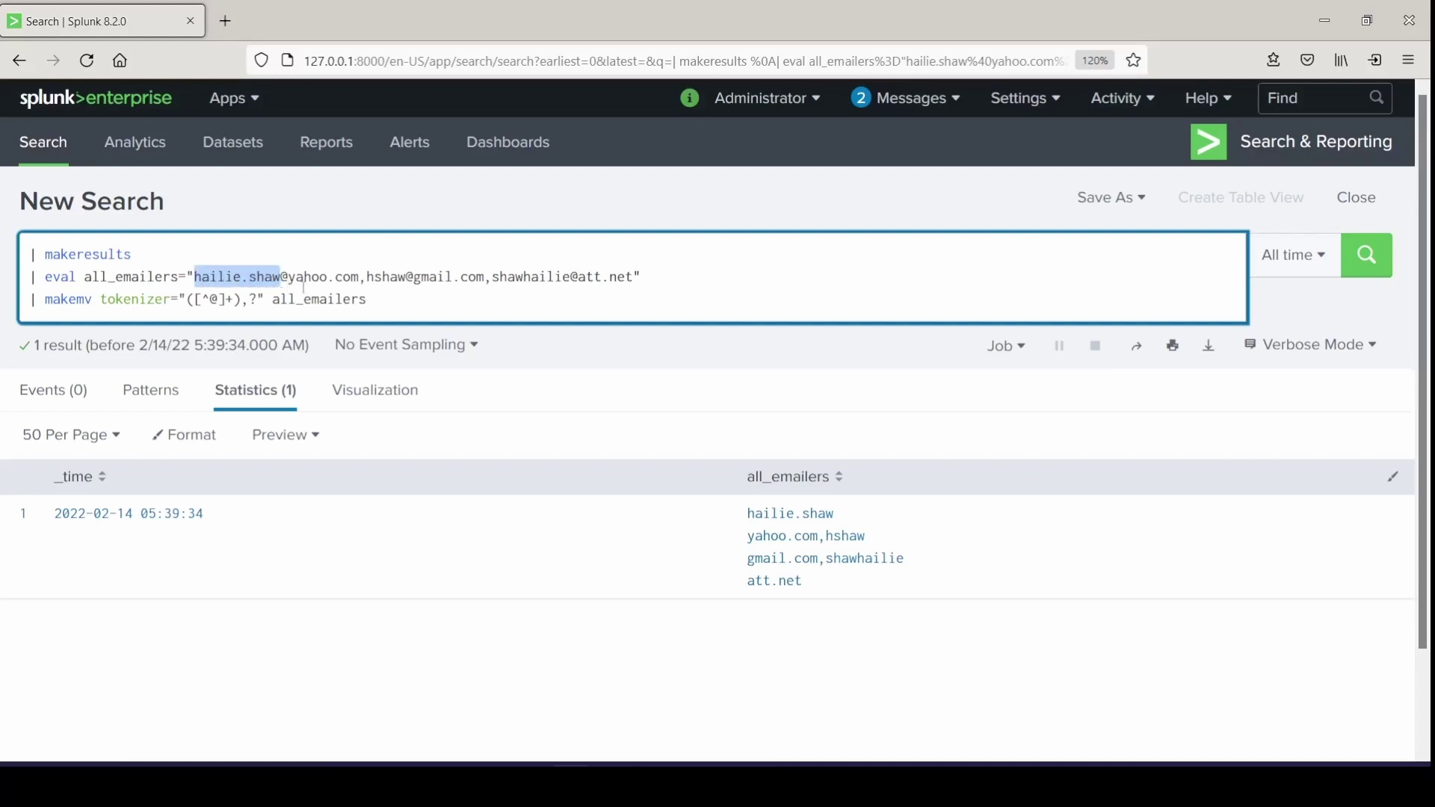
left_click_drag(290, 281, 408, 284)
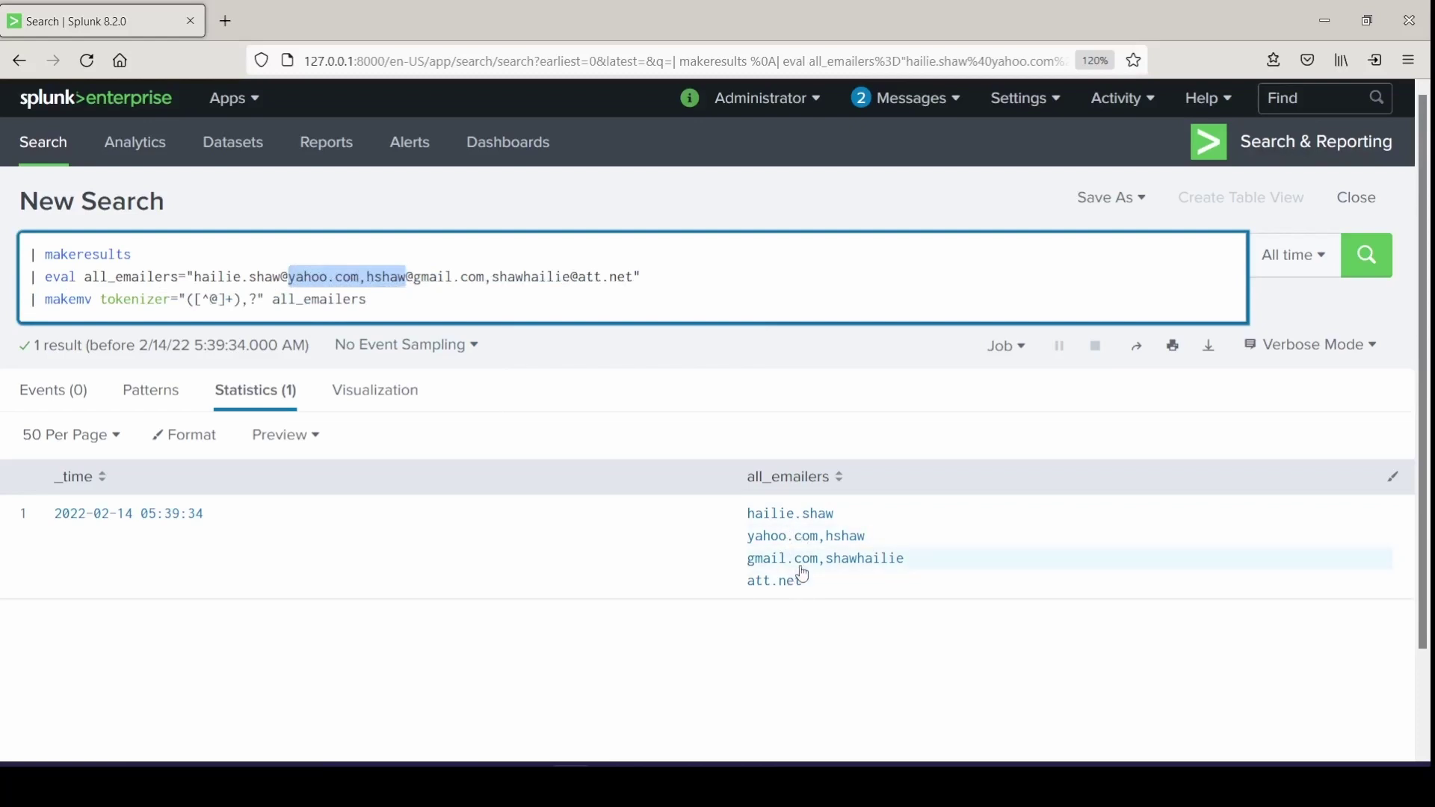
left_click(420, 282)
left_click_drag(417, 283, 572, 284)
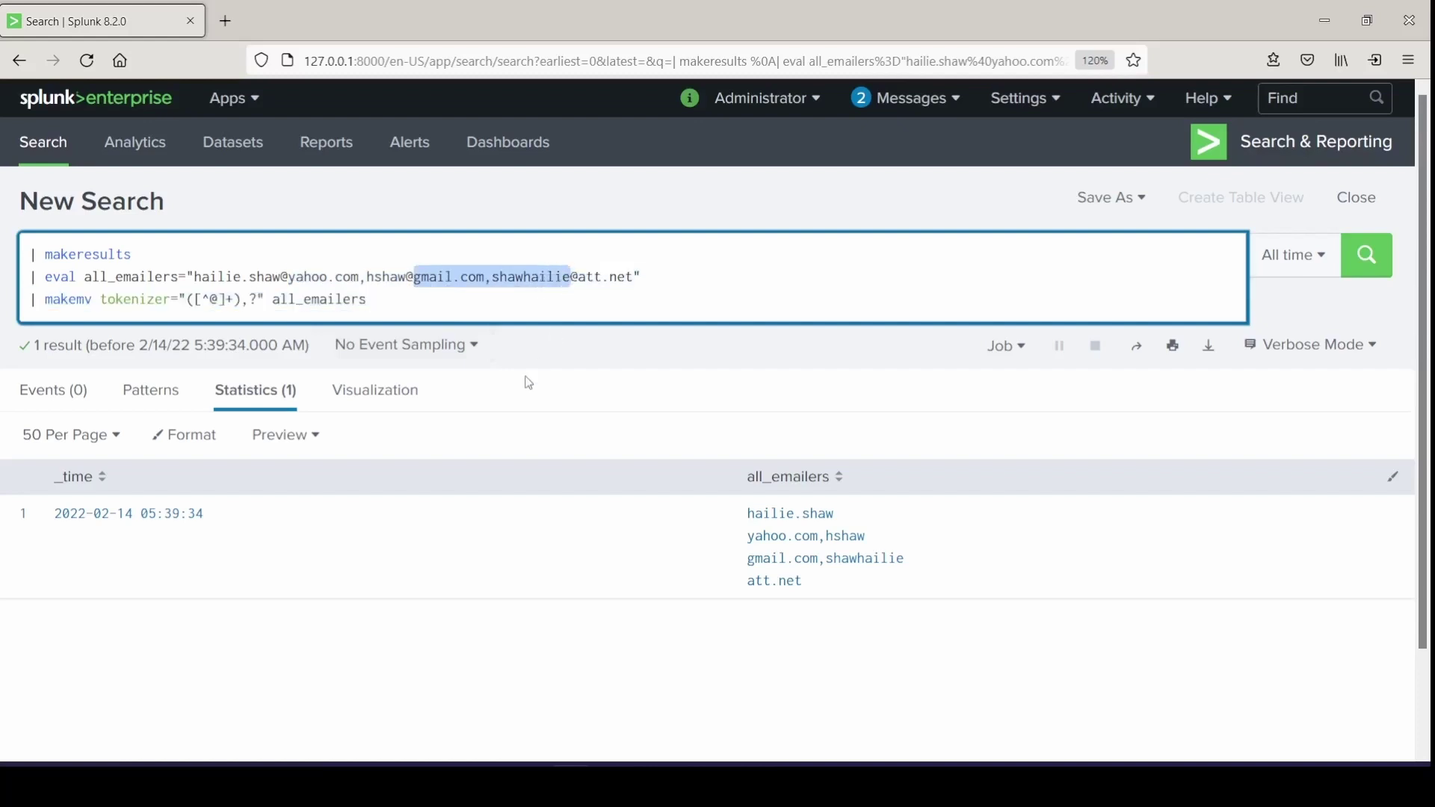
left_click(381, 321)
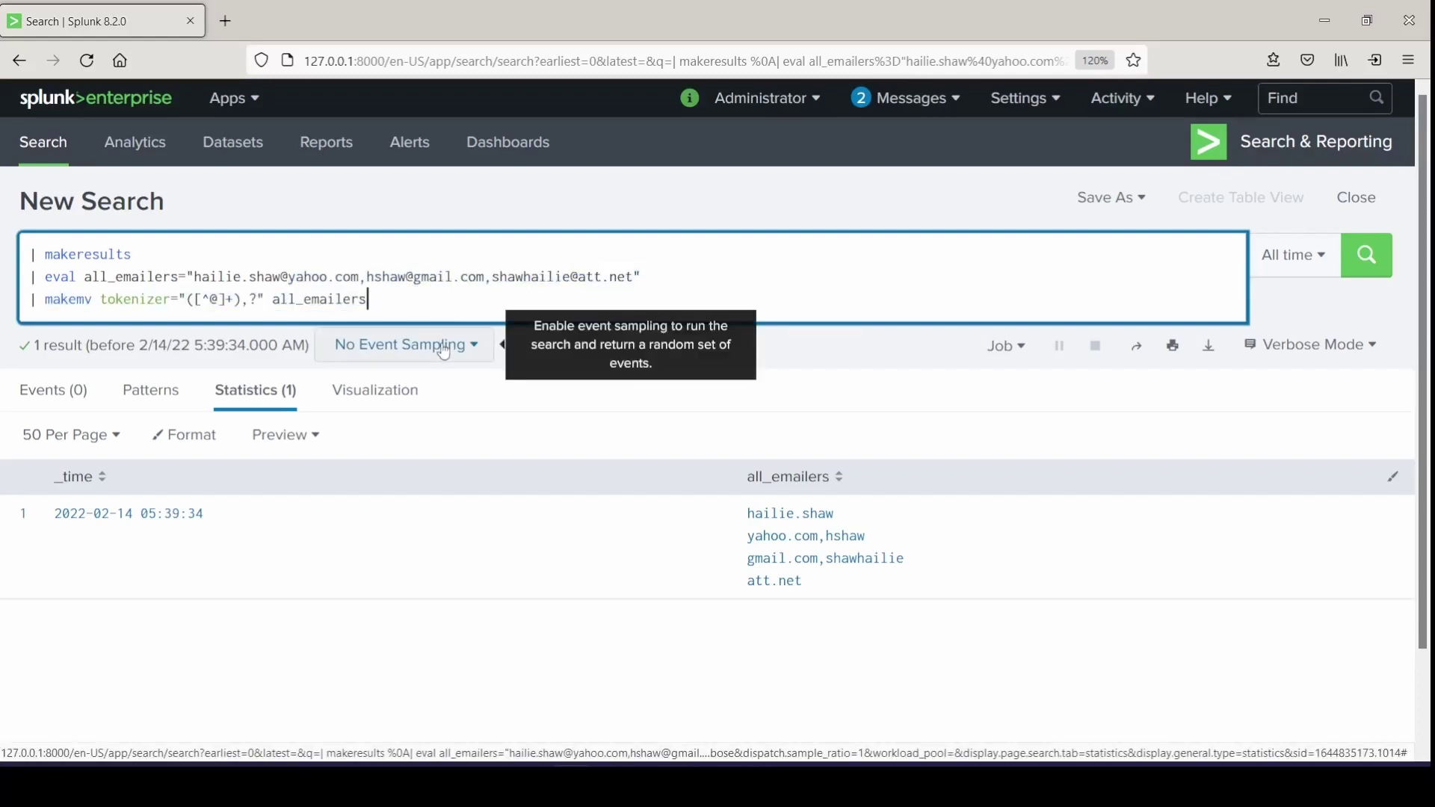
left_click_drag(163, 316, 78, 278)
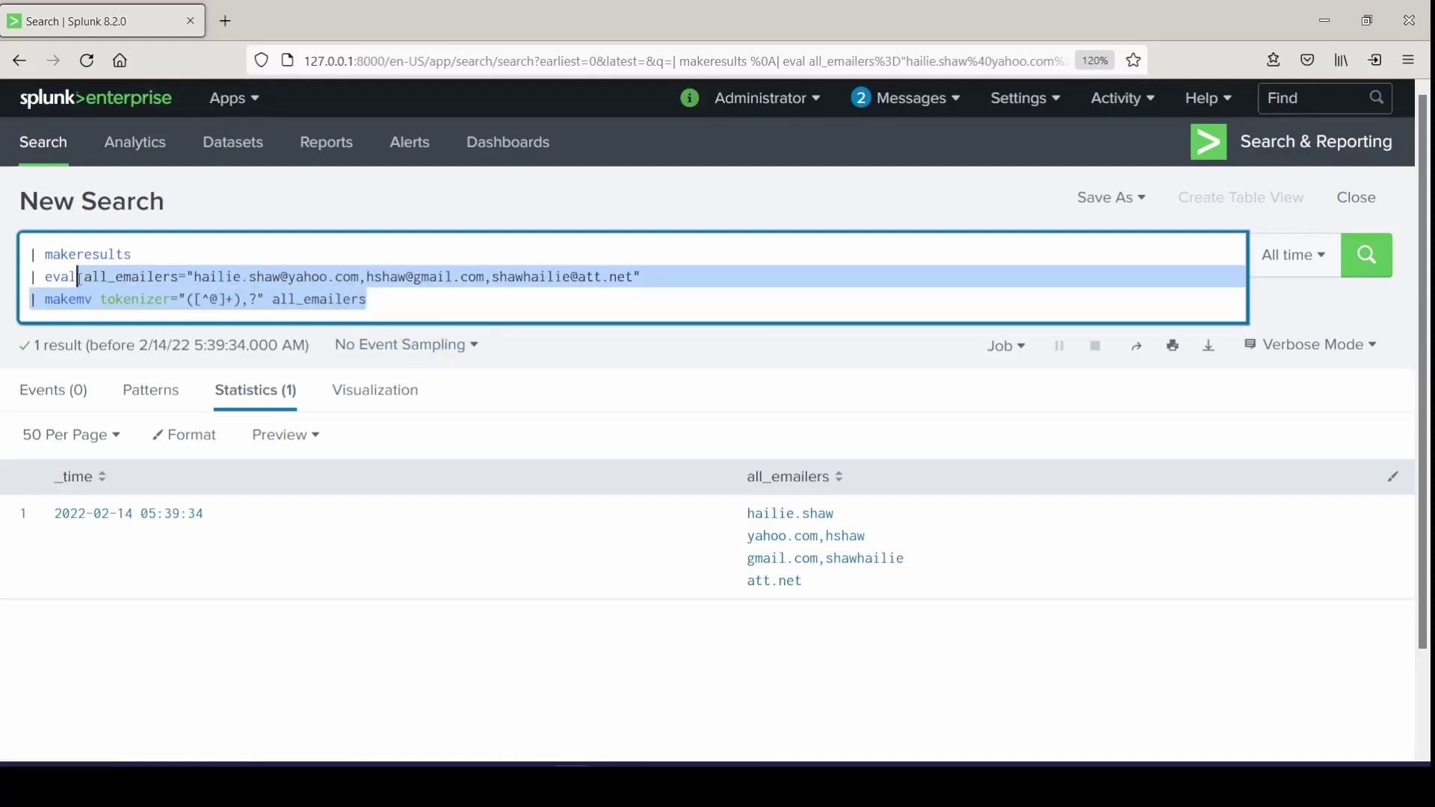